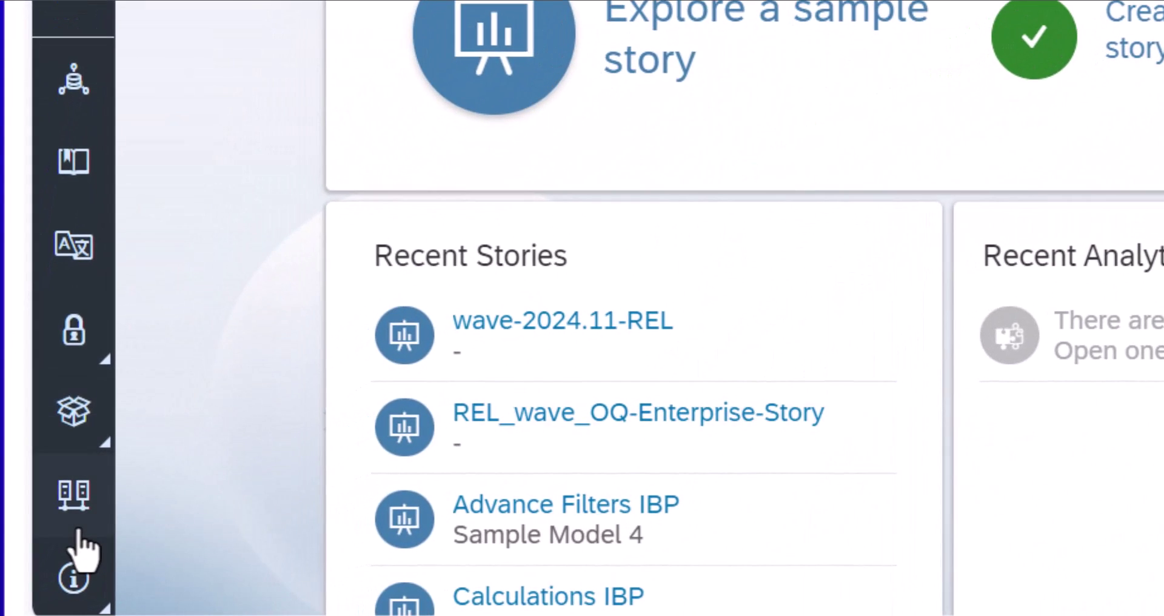
{"action": "left_click", "coordinate": [77, 532]}
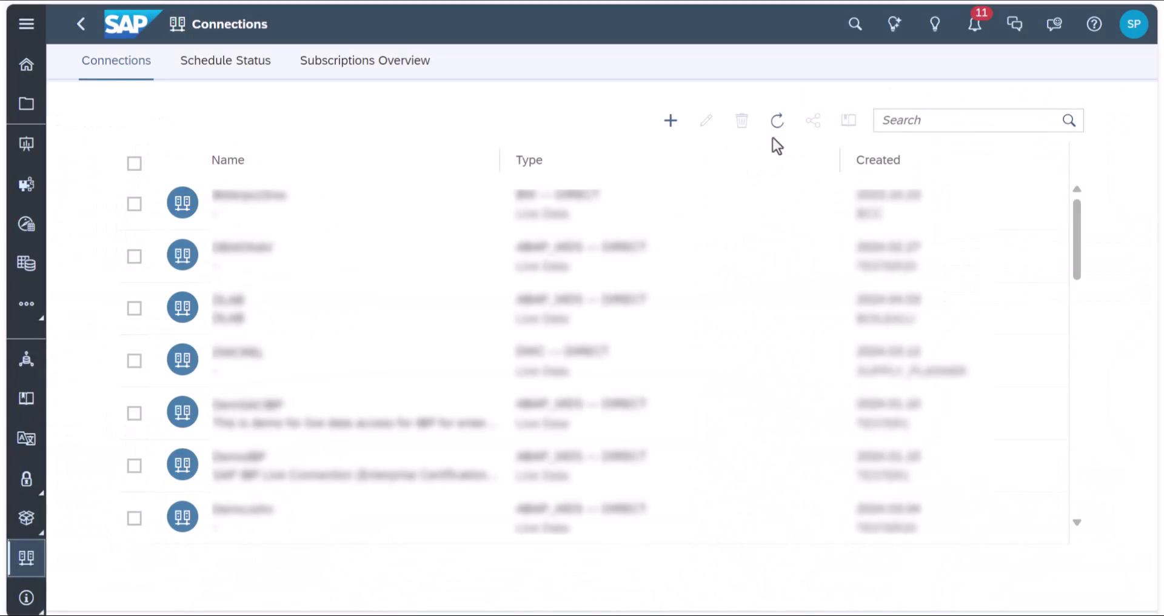
- Add a new connection and select SAP Integrated Business Planning under Connect to Live Data
{"action": "left_click", "coordinate": [667, 130]}
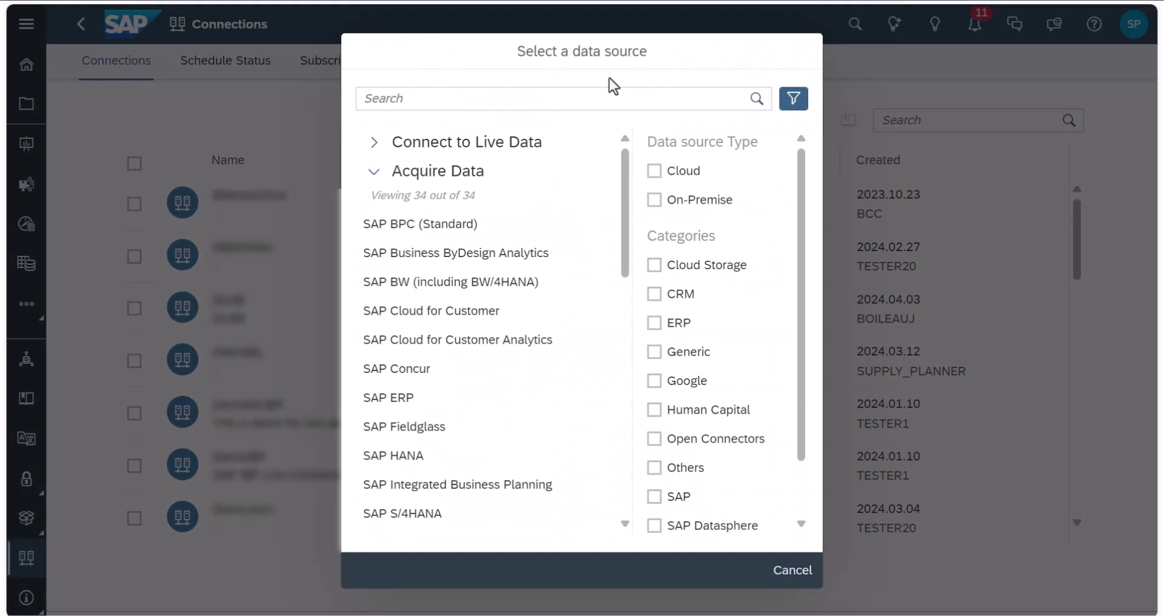
{"action": "left_click", "coordinate": [373, 144]}
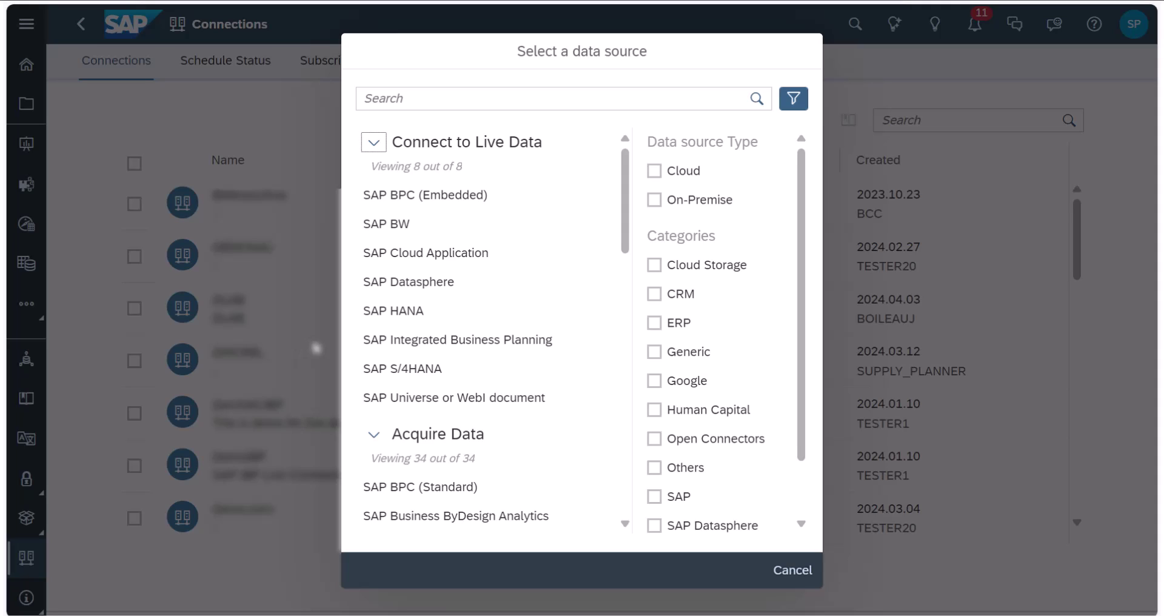
{"action": "left_click", "coordinate": [481, 351]}
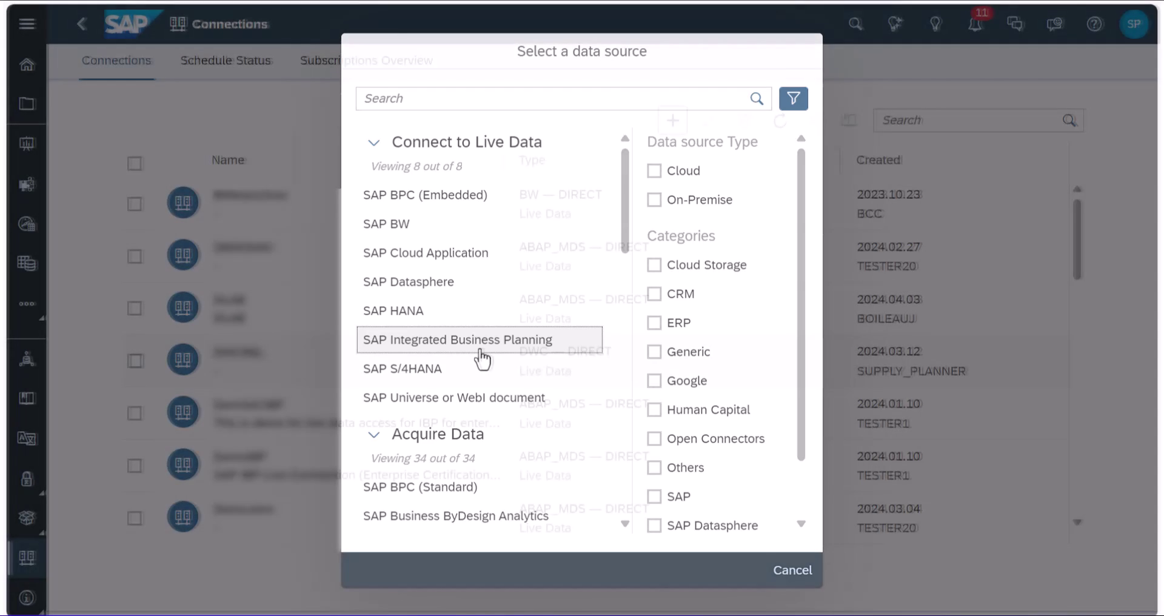
- Fill in IBP connection IBPLIVE1: description 'connection to ibp from sac', pasted host, HTTPS port, language EN
{"action": "left_click", "coordinate": [483, 358]}
{"action": "left_click", "coordinate": [494, 130]}
{"action": "type", "text": "IB"}
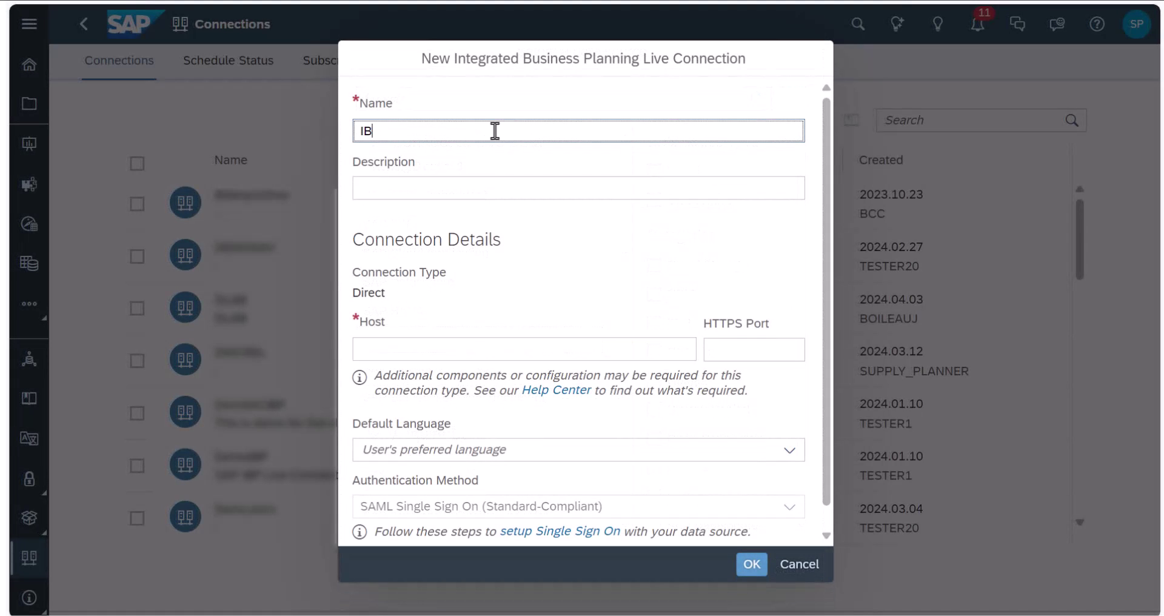
{"action": "type", "text": "PLIVE1"}
{"action": "left_click", "coordinate": [503, 186]}
{"action": "type", "text": "connection to "}
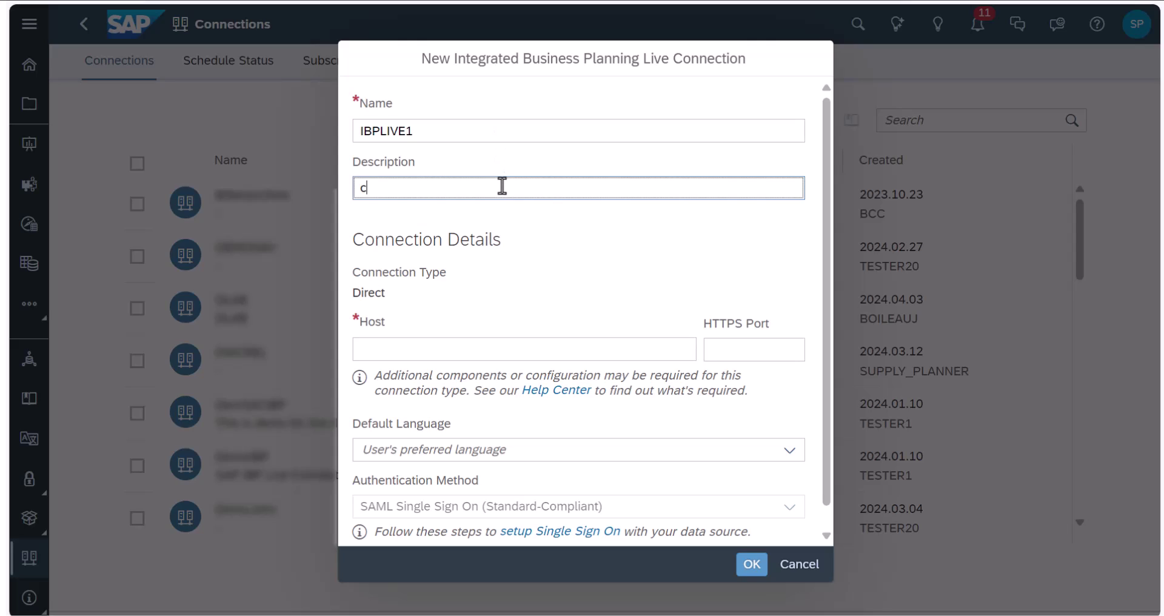
{"action": "type", "text": "ibp from sac"}
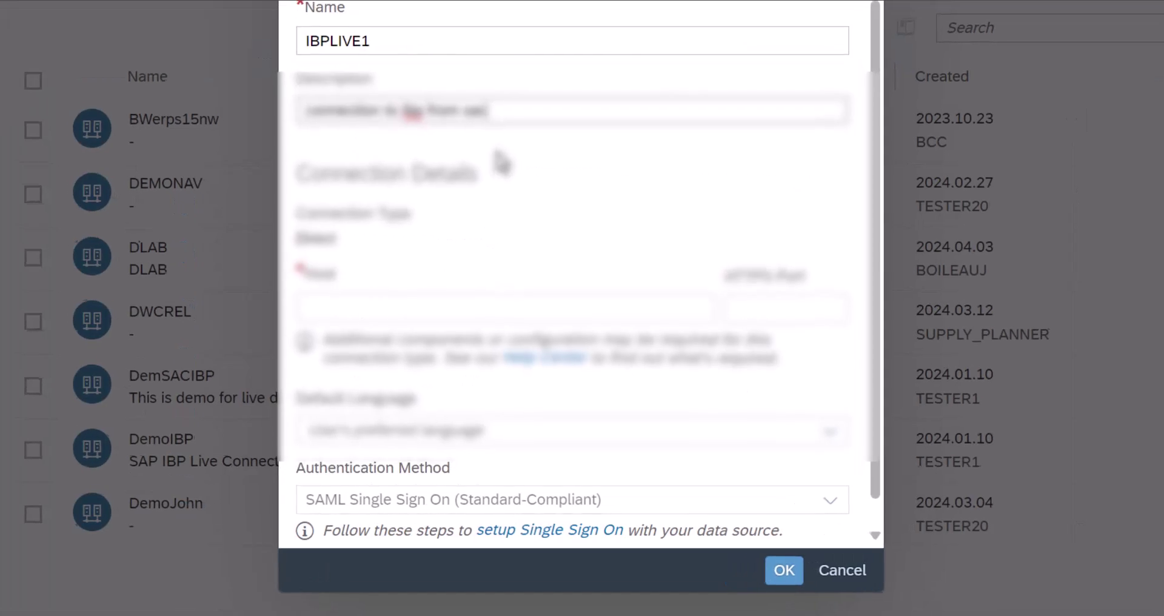
{"action": "left_click", "coordinate": [470, 349]}
{"action": "key", "text": "ctrl+v"}
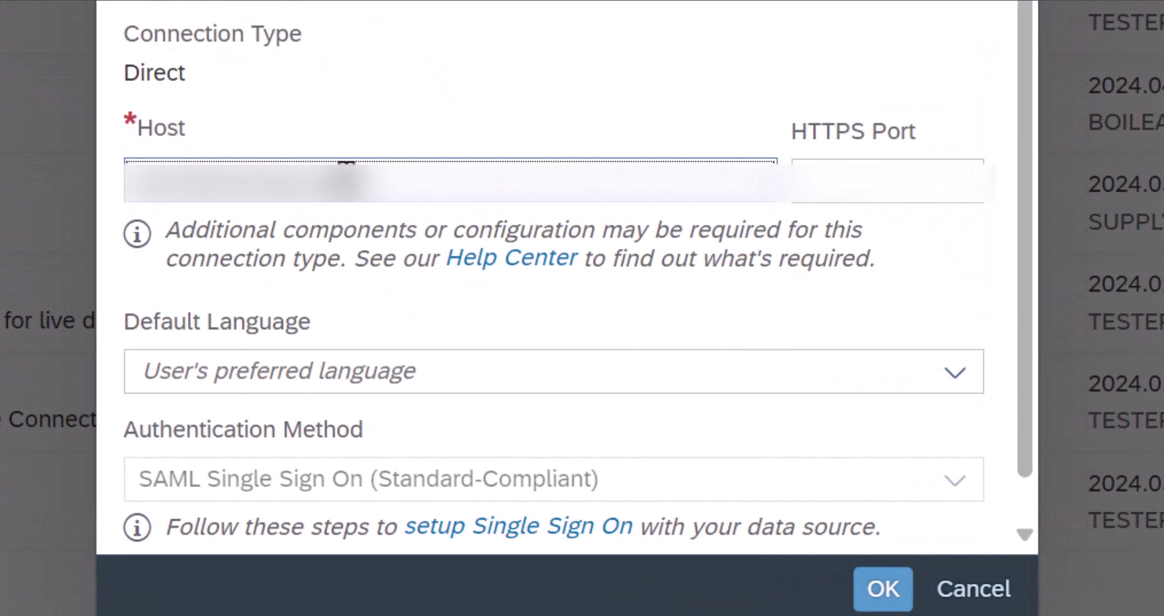
{"action": "left_click", "coordinate": [858, 164]}
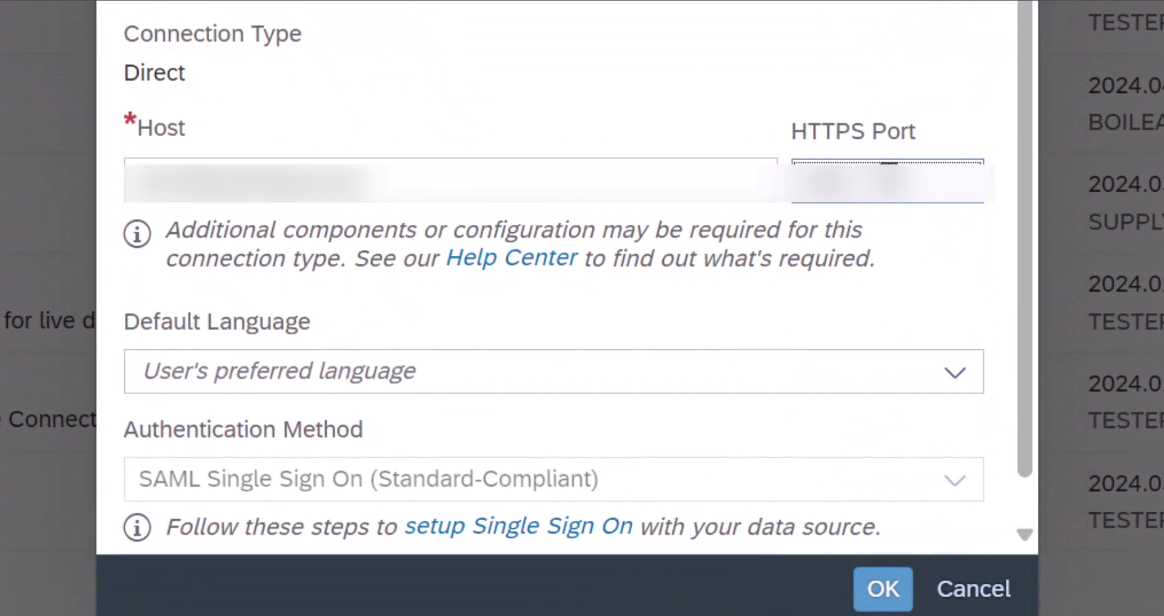
{"action": "left_click", "coordinate": [625, 383]}
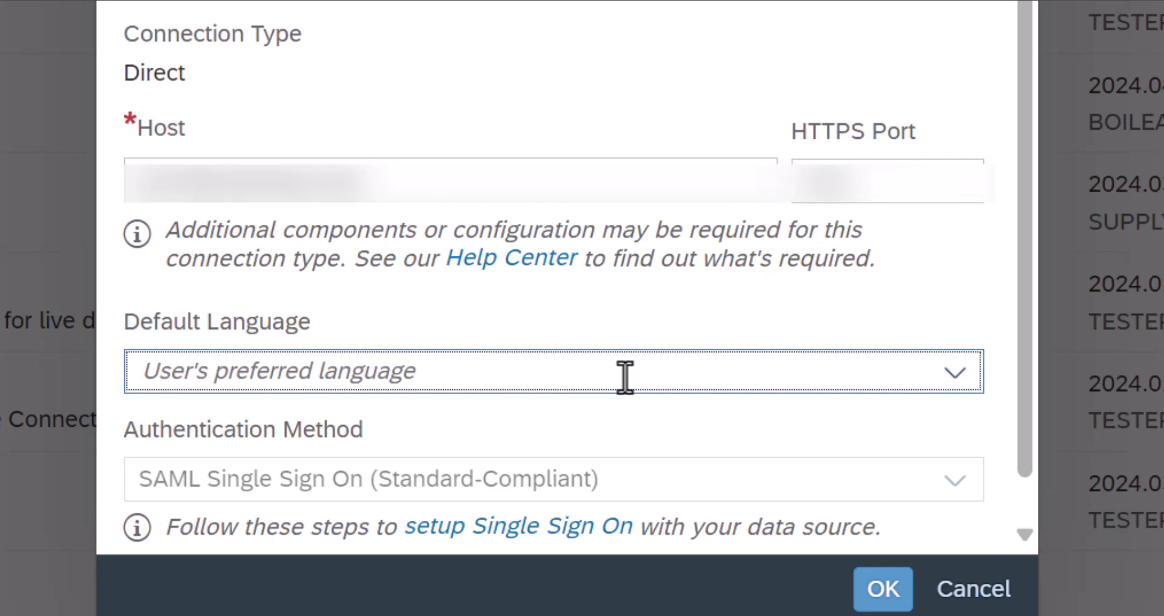
{"action": "type", "text": "EN"}
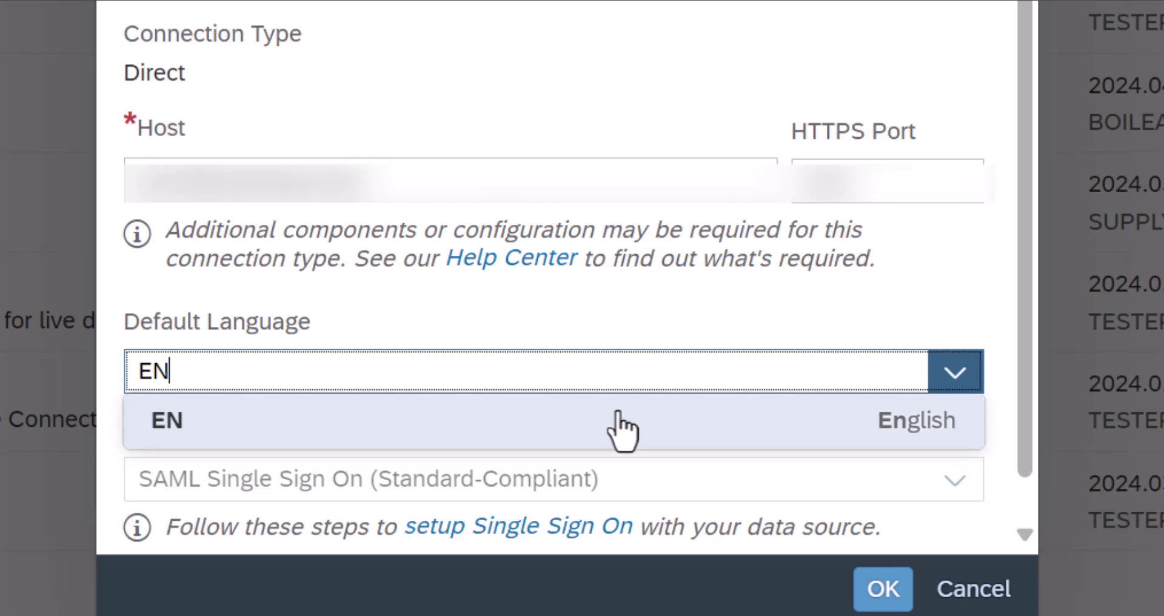
- Select EN – English as the default language to complete the IBPLIVE1 connection
{"action": "left_click", "coordinate": [617, 412]}
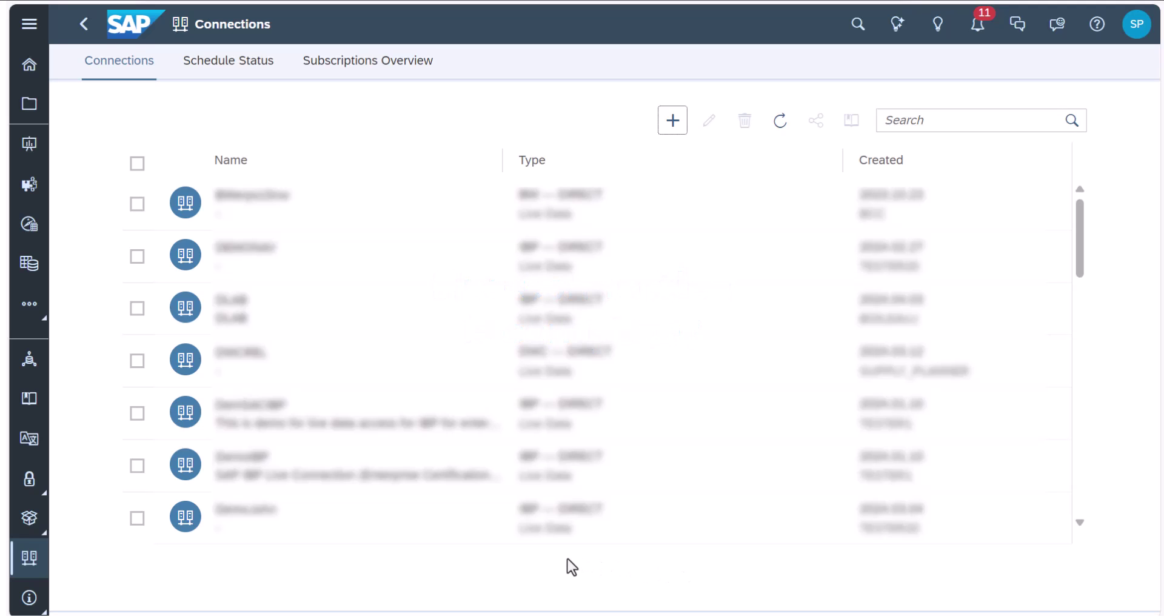
- Go to the Modeler and start a new Live Data Model
{"action": "left_click", "coordinate": [16, 308]}
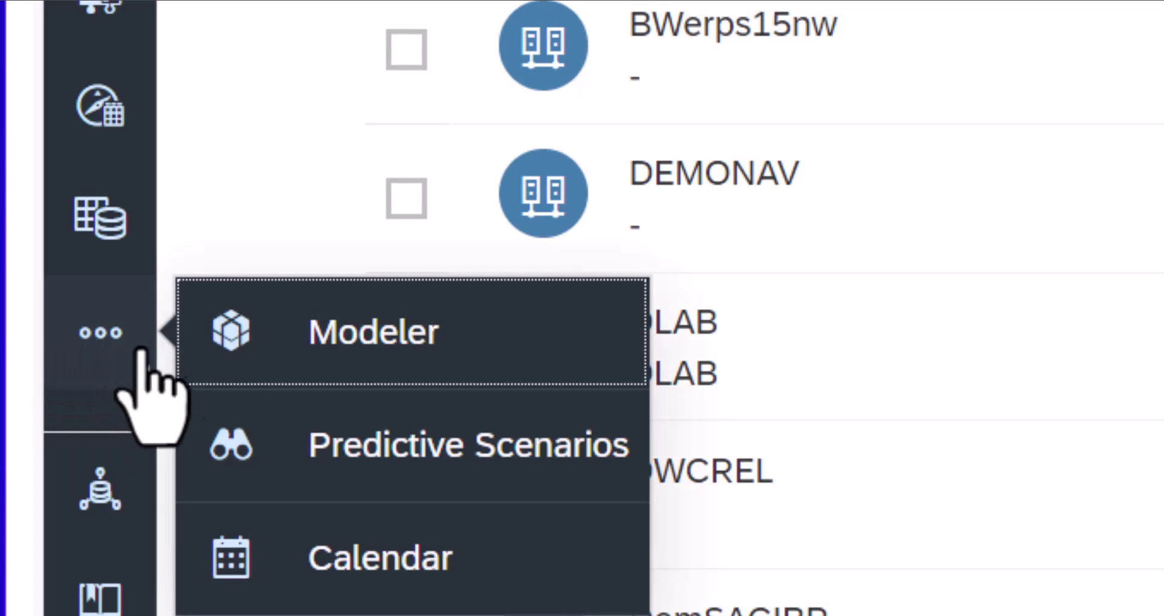
{"action": "left_click", "coordinate": [291, 362]}
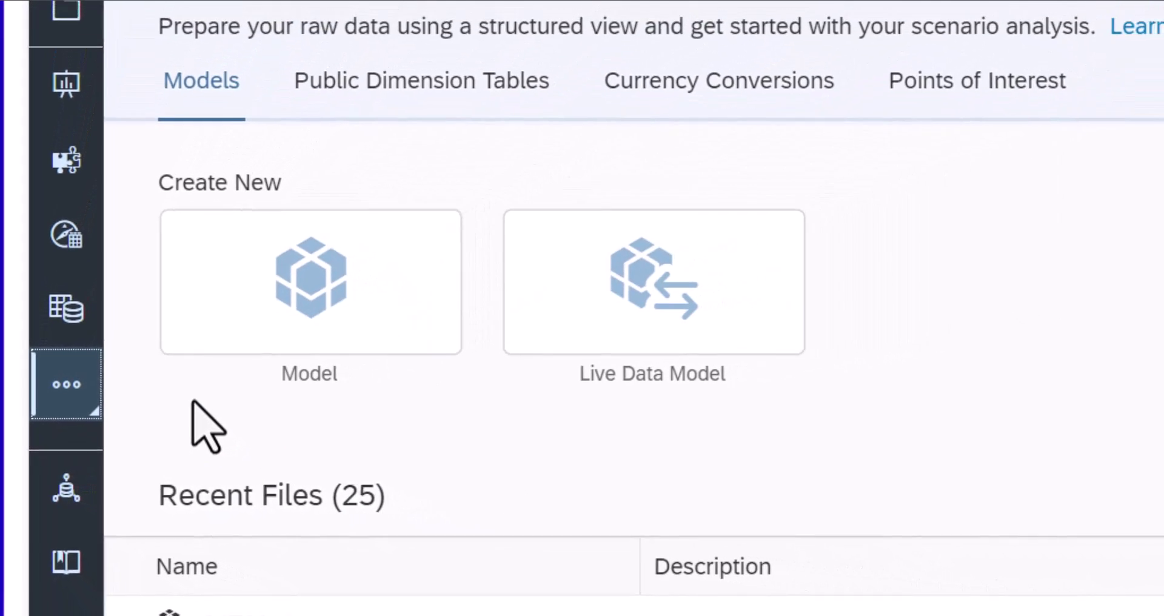
{"action": "left_click", "coordinate": [782, 324]}
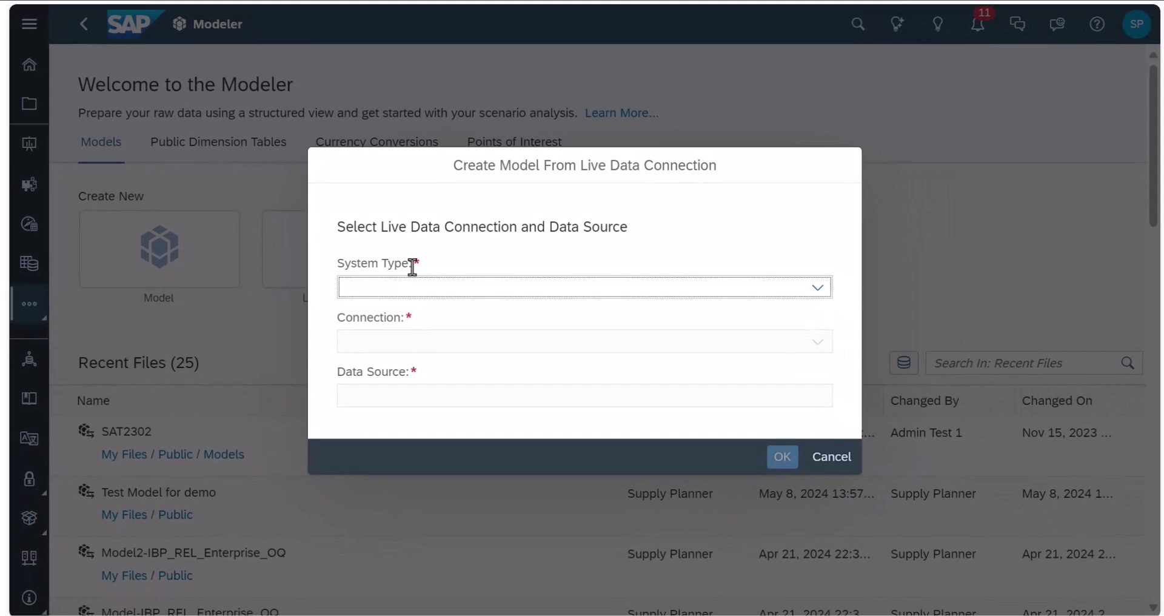
- Base the live model on system type SAP IBP, connection IBPLIVE1, data source SATDD2202
{"action": "left_click", "coordinate": [824, 293]}
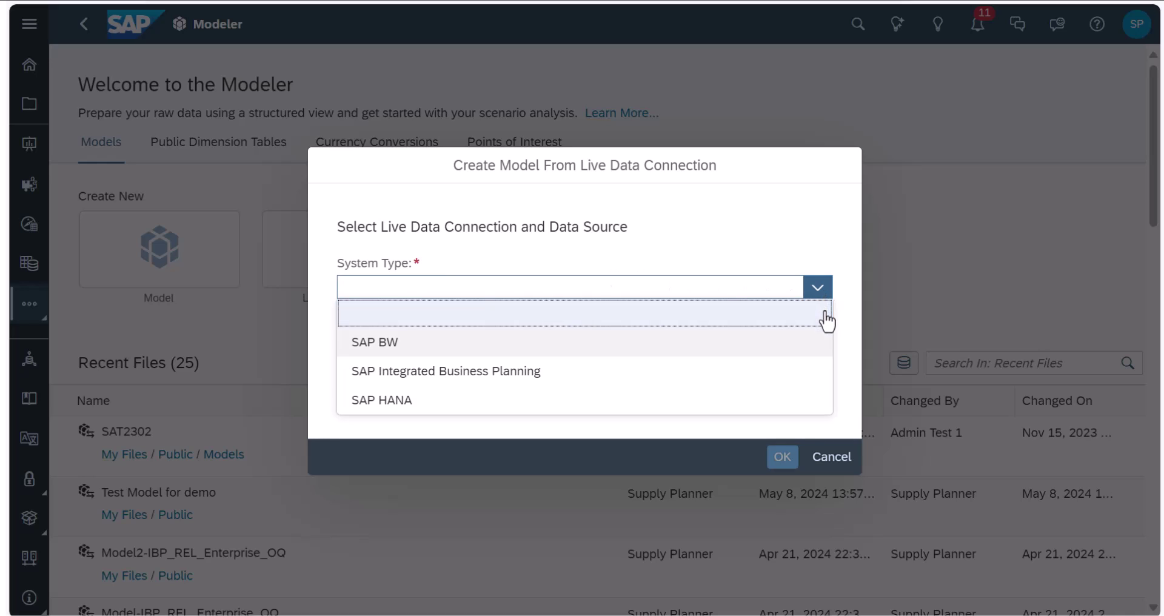
{"action": "left_click", "coordinate": [827, 379]}
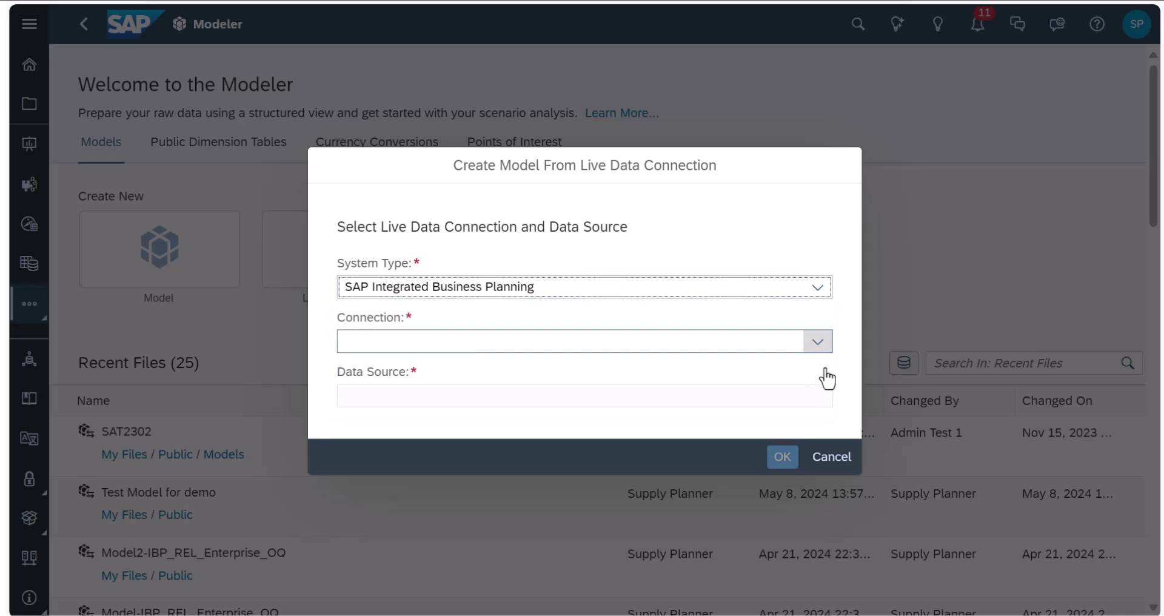
{"action": "left_click", "coordinate": [822, 343]}
{"action": "left_click", "coordinate": [802, 254]}
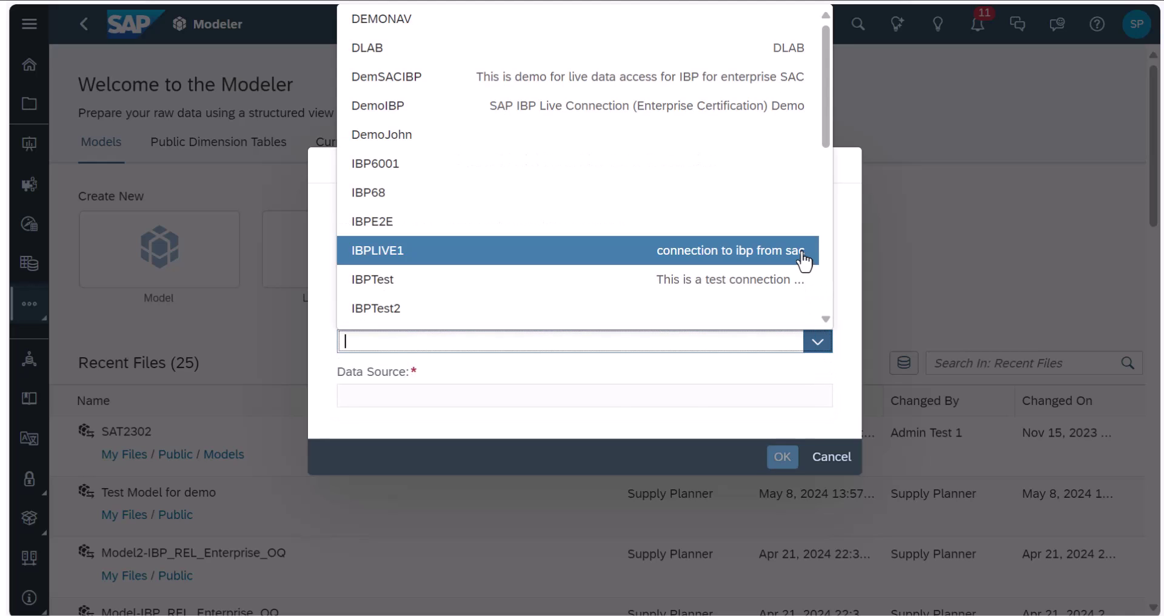
{"action": "left_click", "coordinate": [791, 395]}
{"action": "type", "text": "2202"}
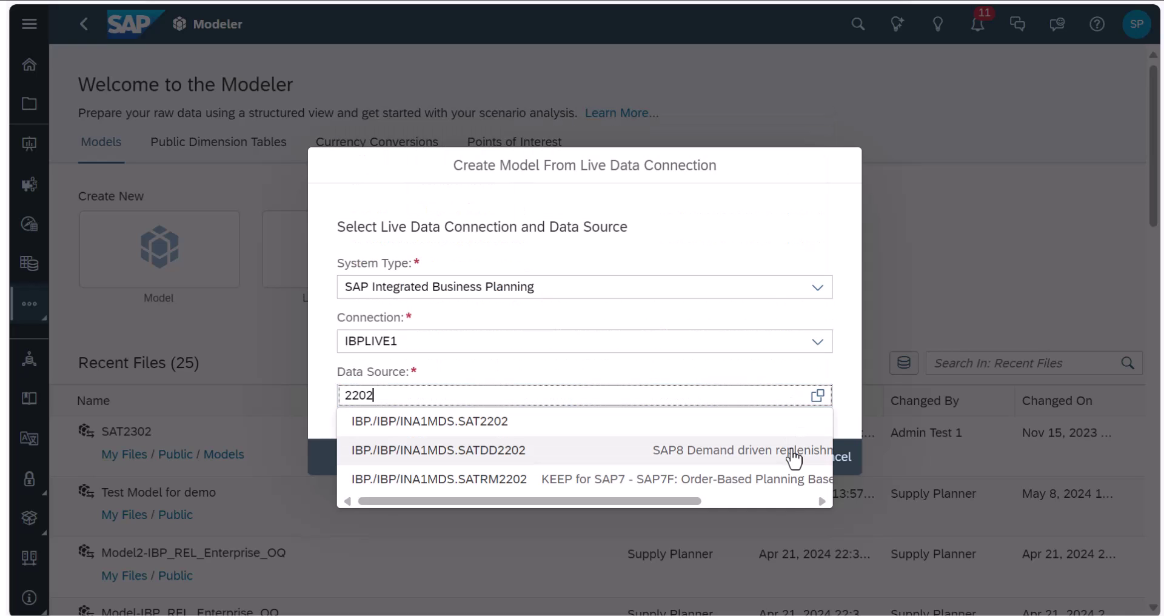
{"action": "left_click", "coordinate": [790, 450]}
{"action": "left_click", "coordinate": [782, 456]}
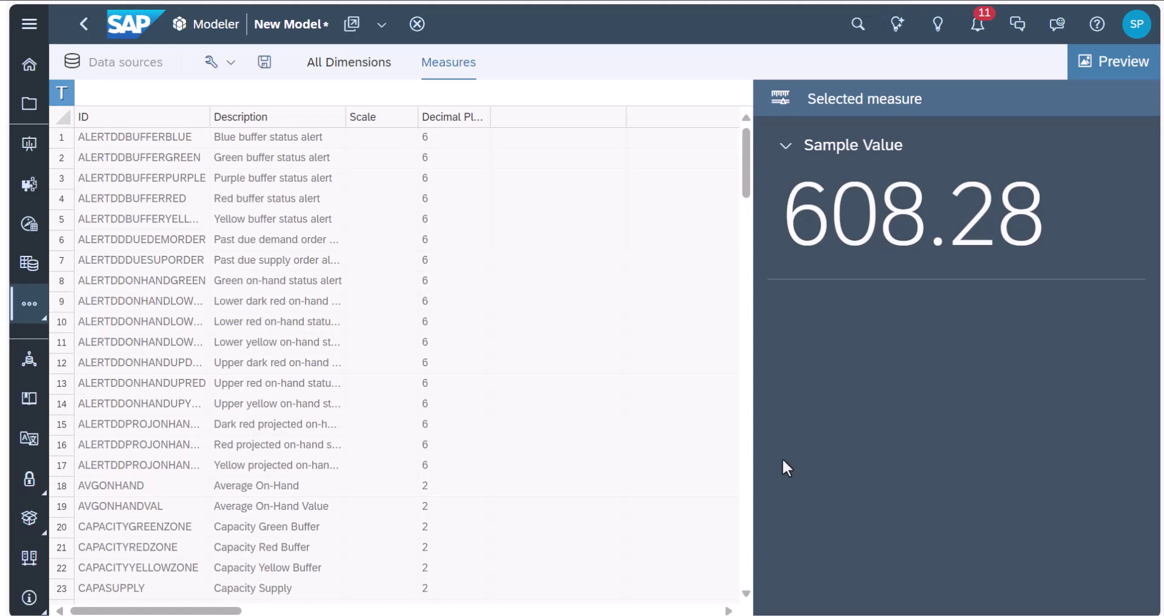
{"action": "left_click", "coordinate": [352, 64]}
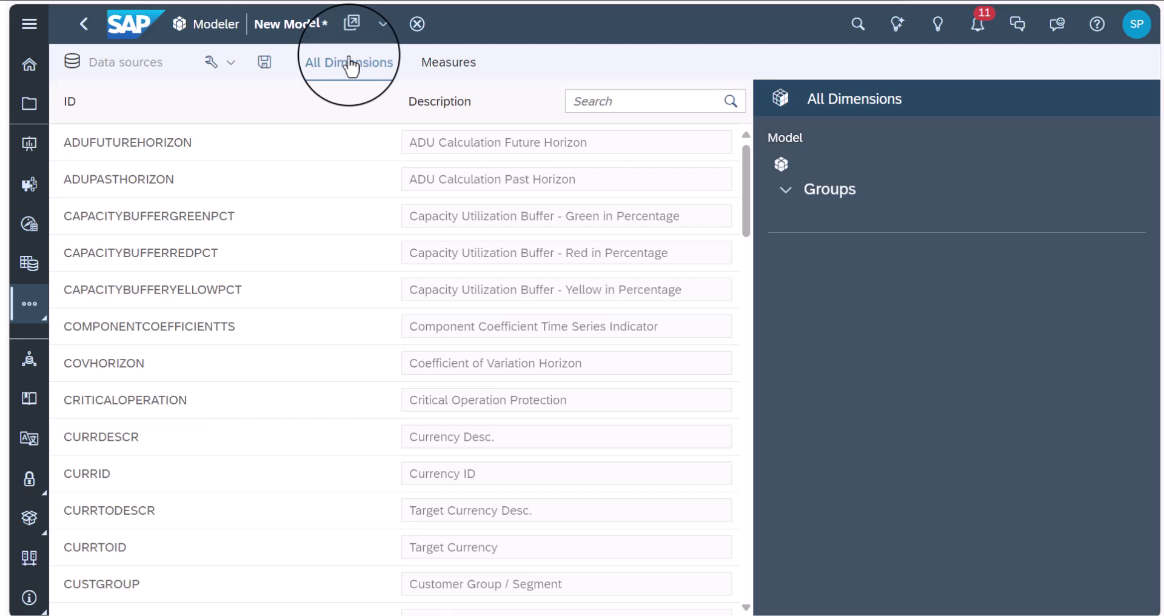
{"action": "left_click", "coordinate": [444, 75]}
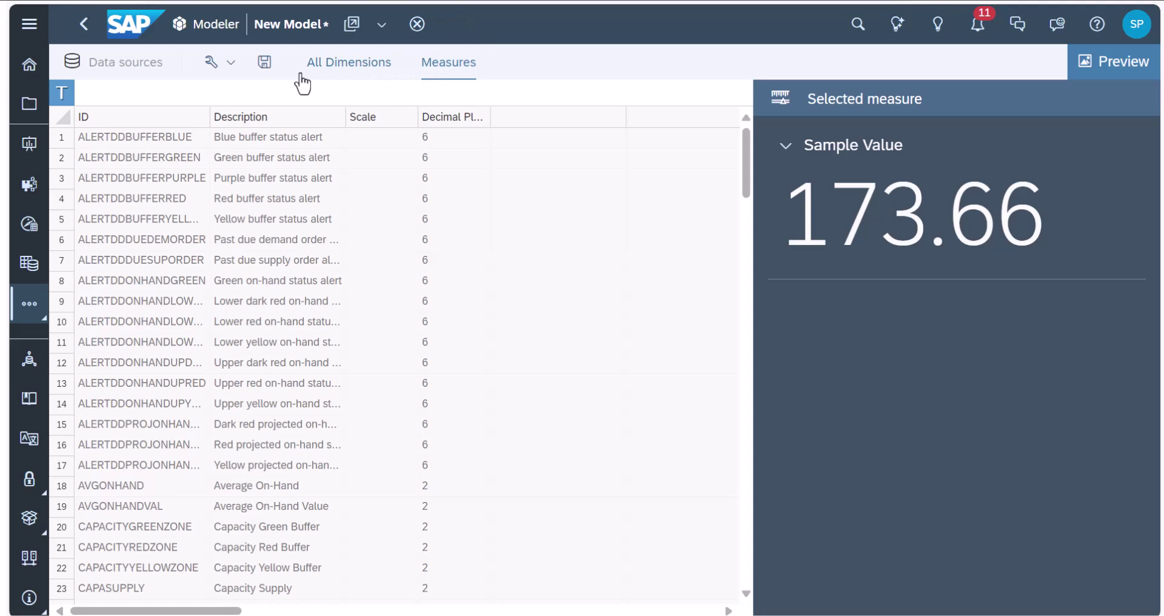
- Save the live model in My Files under the name 'IBP MODEL'
{"action": "left_click", "coordinate": [264, 62]}
{"action": "type", "text": "IBP MODEL"}
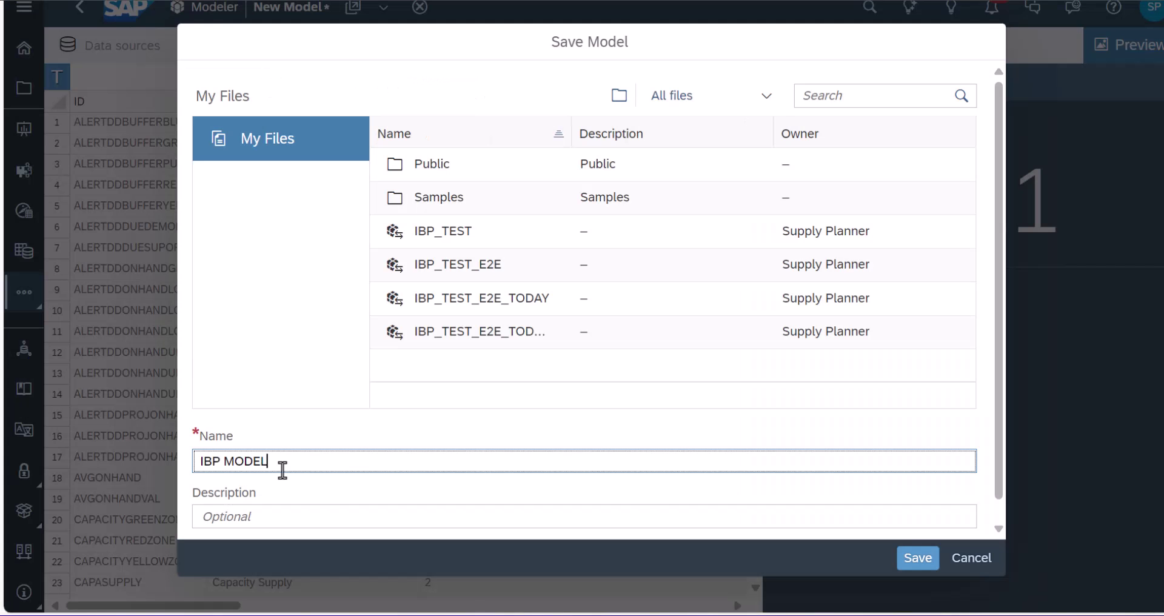
{"action": "left_click", "coordinate": [916, 567]}
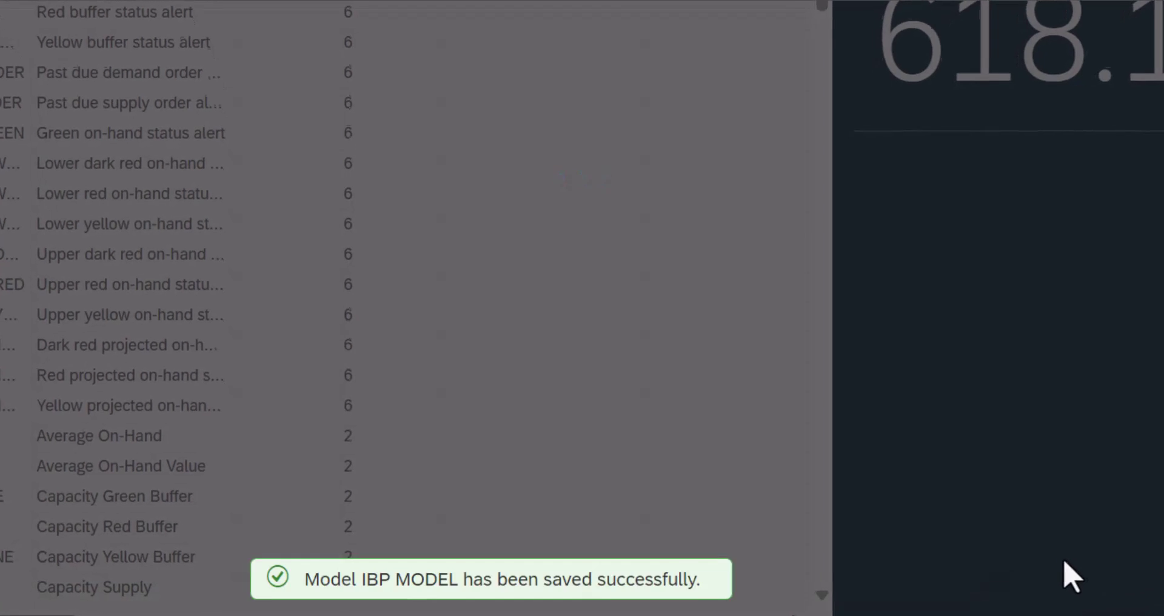